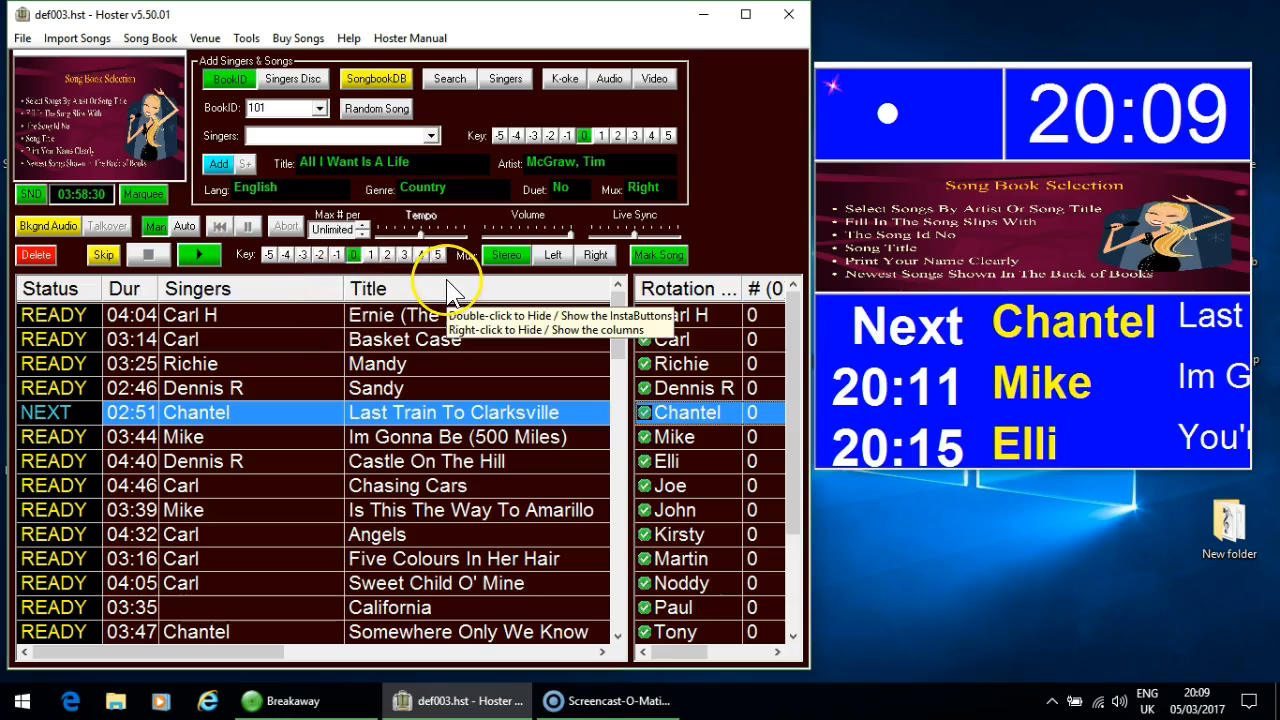
- Show the InstaButtons above the playlist and widen their wrap point, in the normal window and again with the window maximized
{"action": "double_click", "coordinate": [448, 288]}
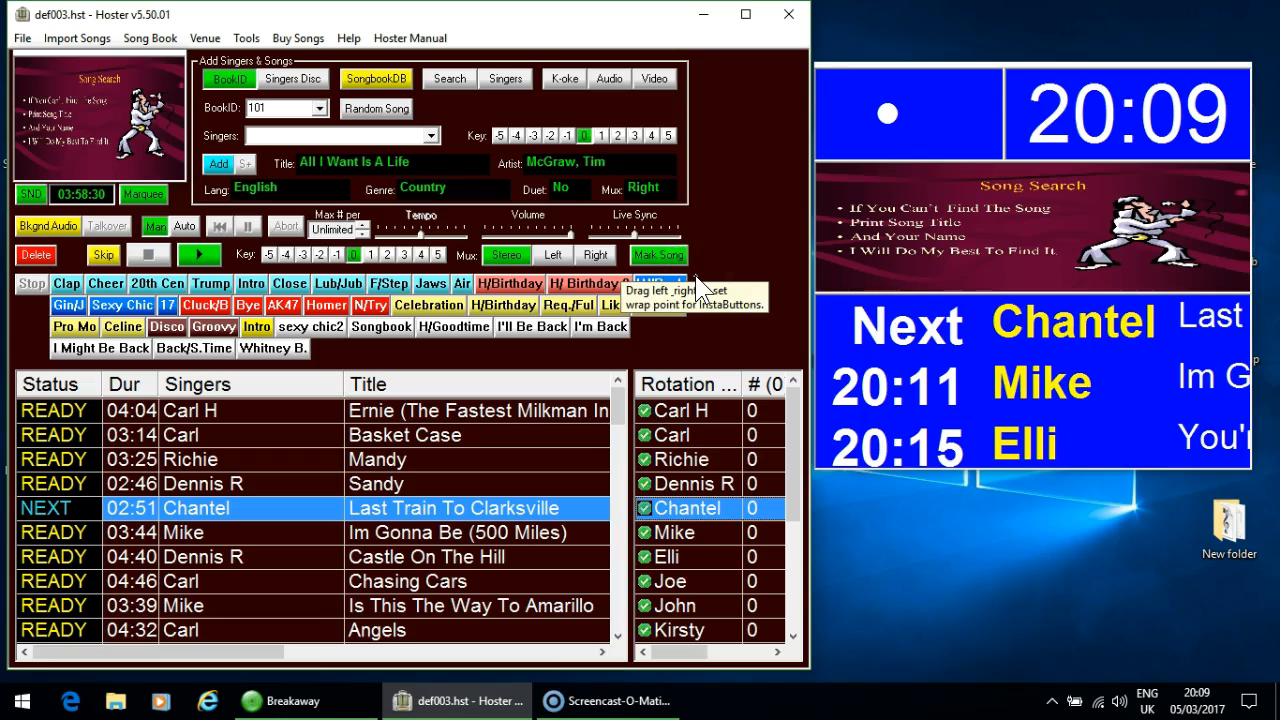
{"action": "left_click_drag", "start_coordinate": [695, 273], "coordinate": [749, 271]}
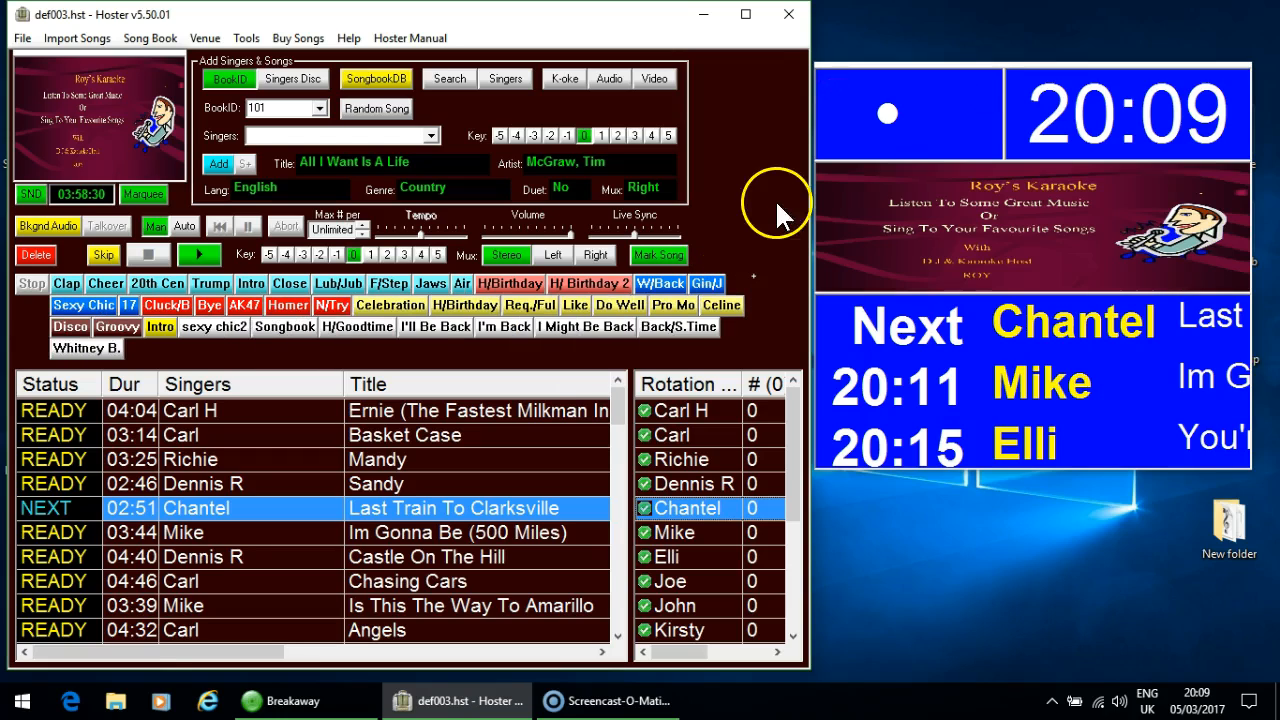
{"action": "left_click", "coordinate": [745, 14]}
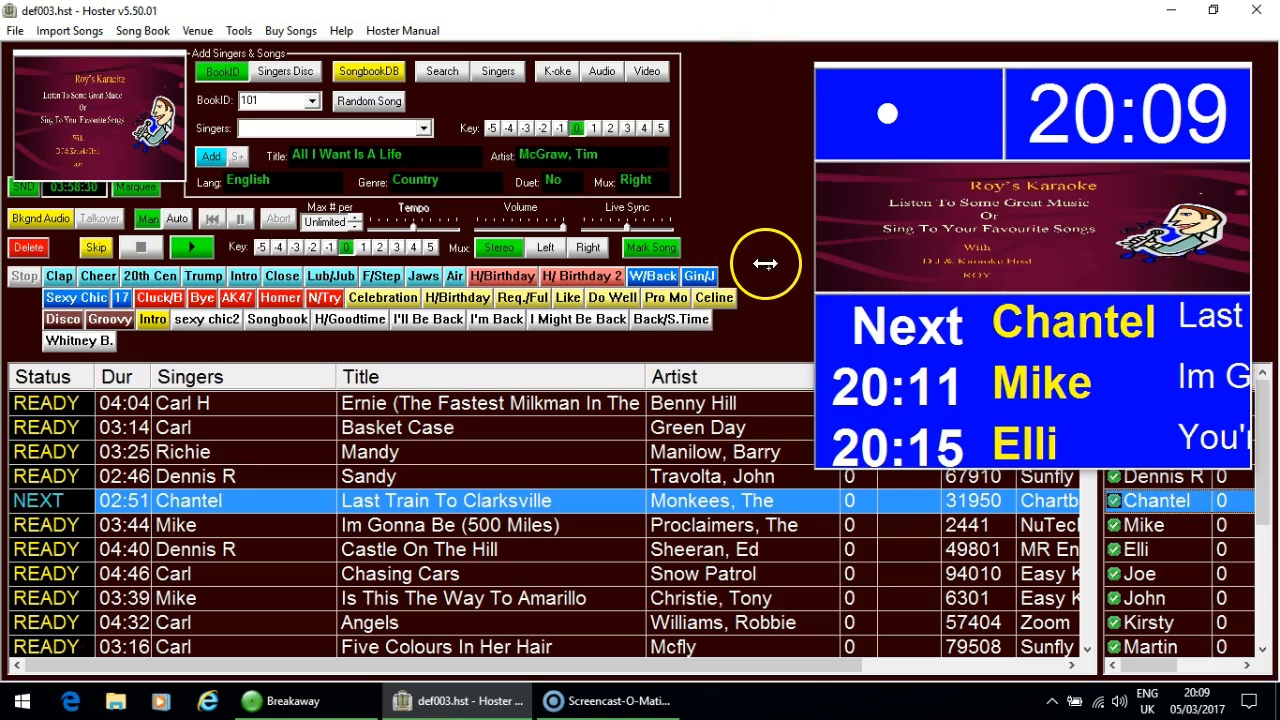
{"action": "left_click_drag", "start_coordinate": [777, 271], "coordinate": [699, 257]}
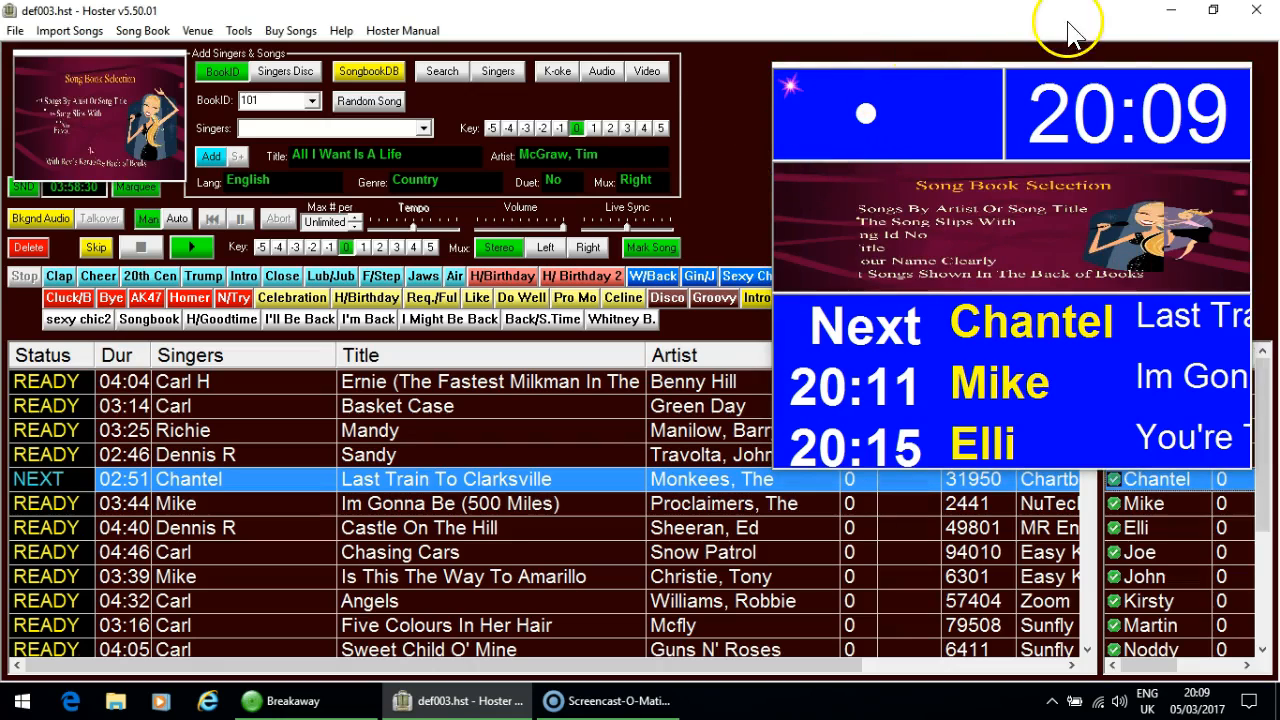
- Restore the window size, move the show display clear of it, and narrow the InstaButtons so the first row ends at W/Back
{"action": "left_click", "coordinate": [1212, 12]}
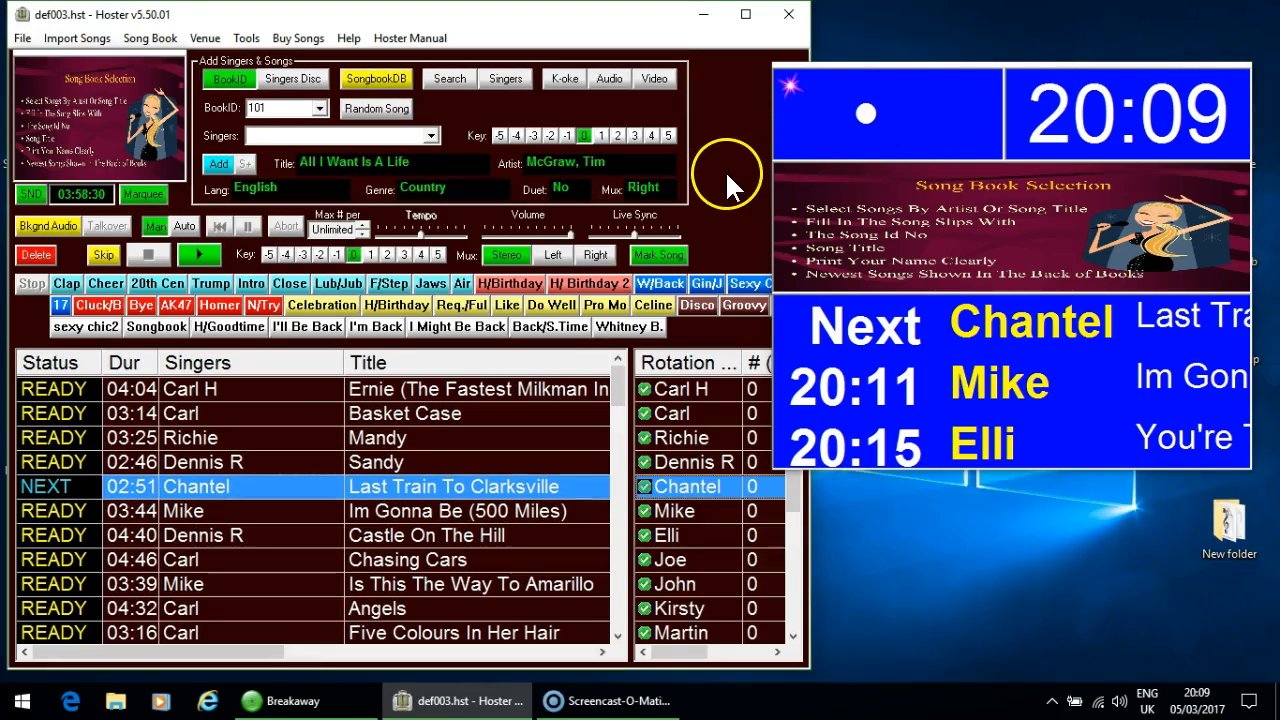
{"action": "left_click_drag", "start_coordinate": [903, 106], "coordinate": [984, 230]}
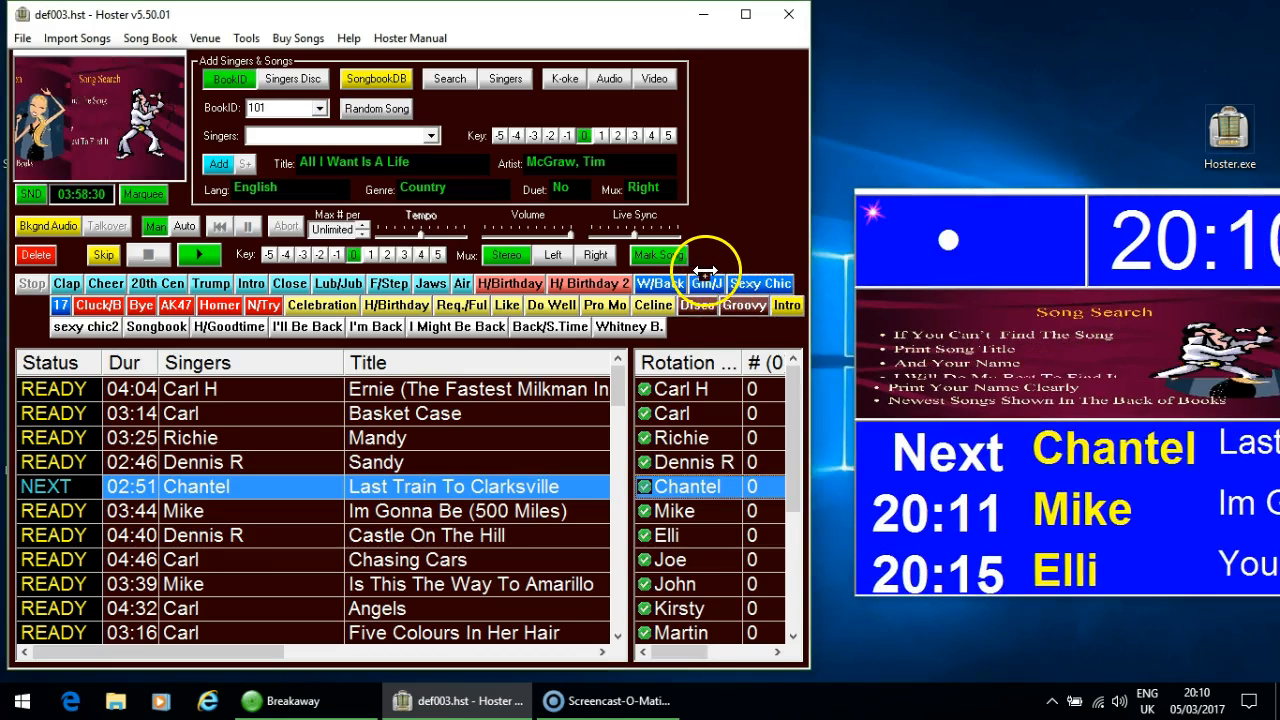
{"action": "left_click_drag", "start_coordinate": [705, 271], "coordinate": [706, 281]}
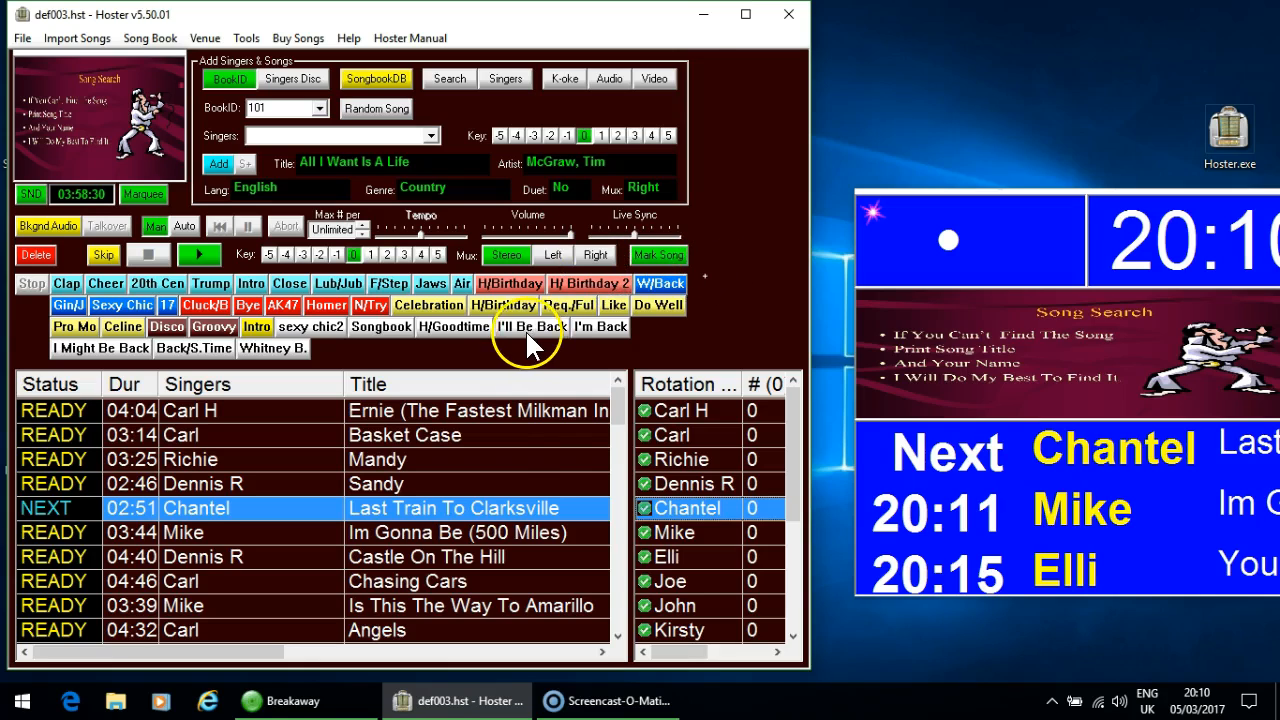
- Hide the InstaButtons above the playlist and open the InstaButtons settings
{"action": "double_click", "coordinate": [478, 386]}
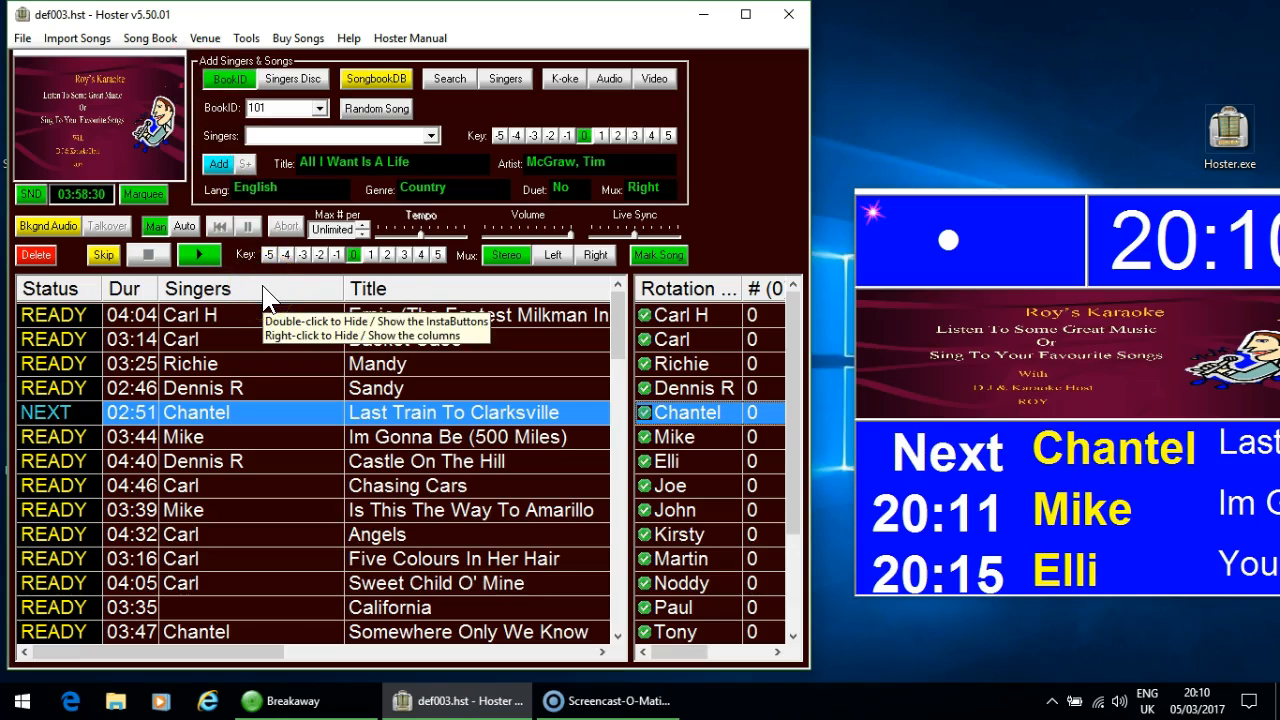
{"action": "left_click", "coordinate": [246, 40]}
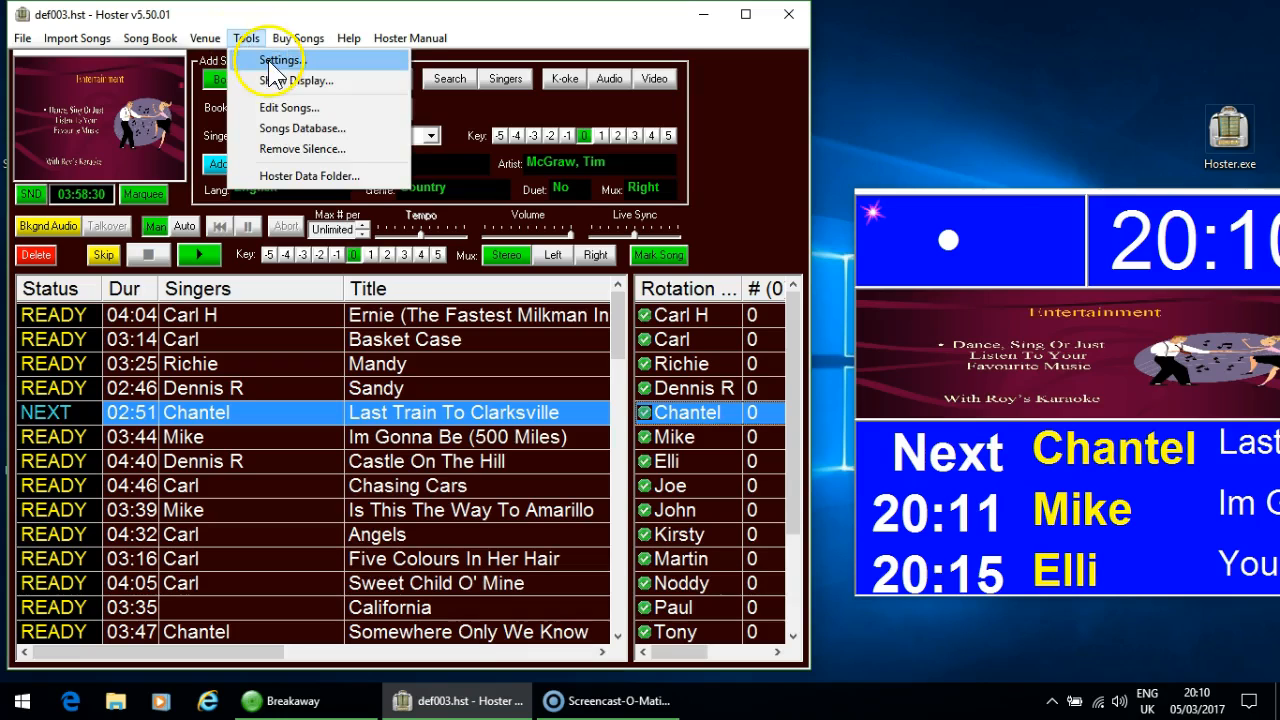
{"action": "left_click", "coordinate": [270, 63]}
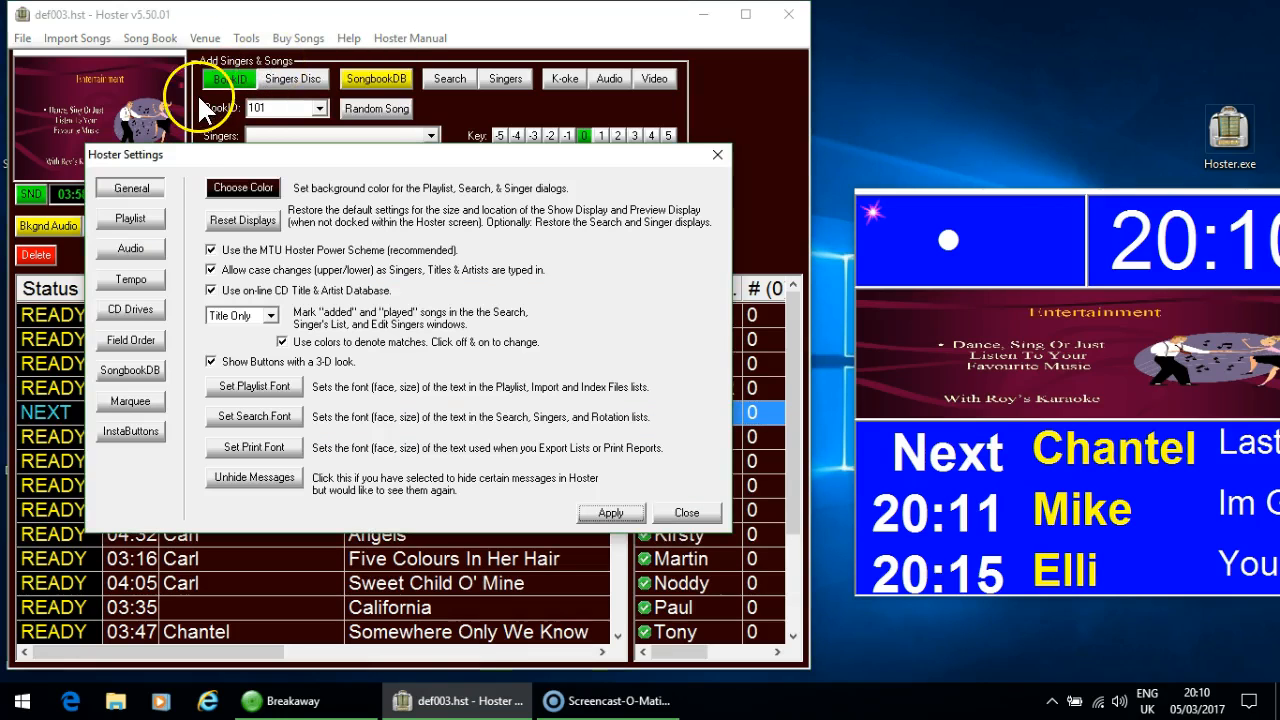
{"action": "left_click", "coordinate": [120, 433]}
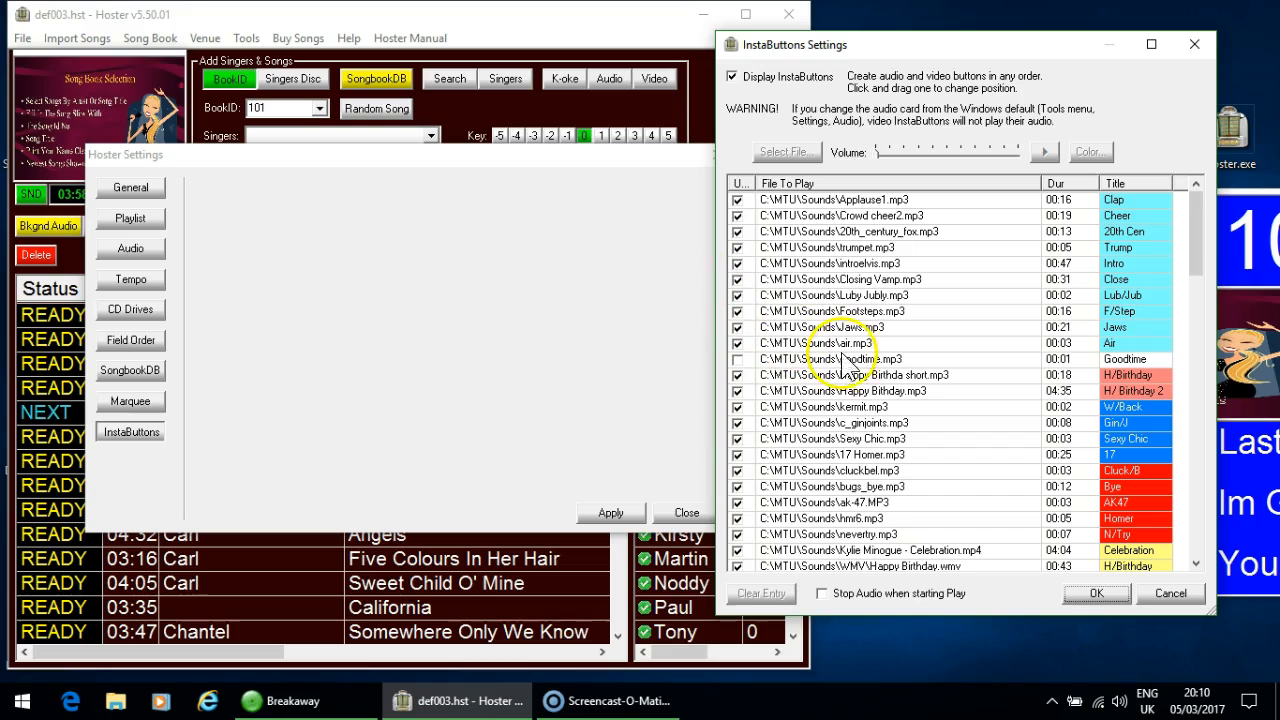
{"action": "left_click_drag", "start_coordinate": [1196, 225], "coordinate": [1198, 386]}
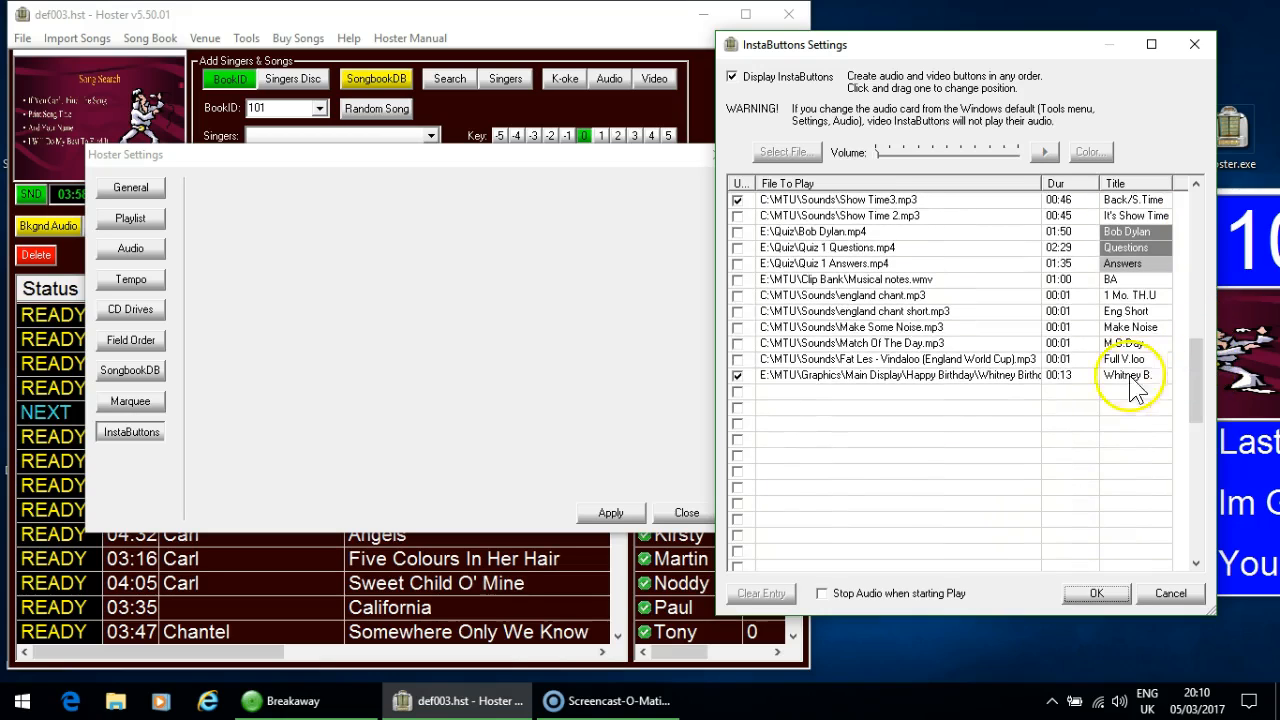
{"action": "left_click", "coordinate": [806, 406]}
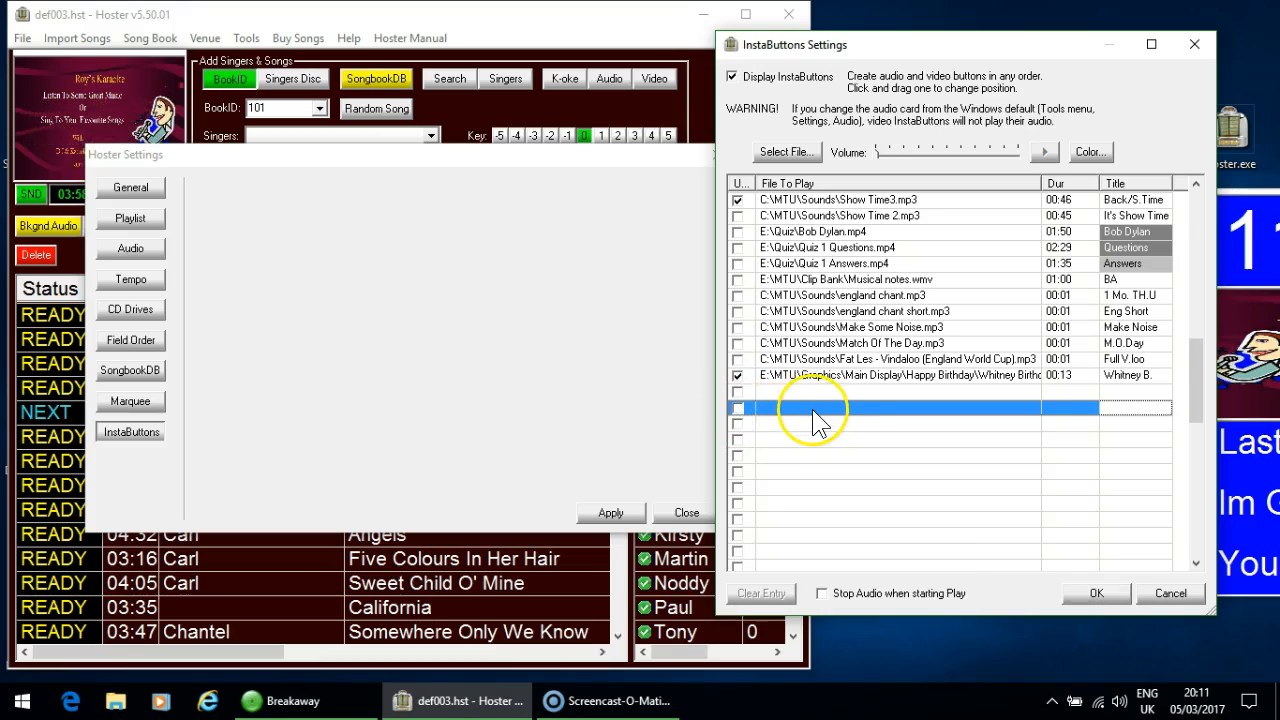
{"action": "left_click", "coordinate": [781, 157]}
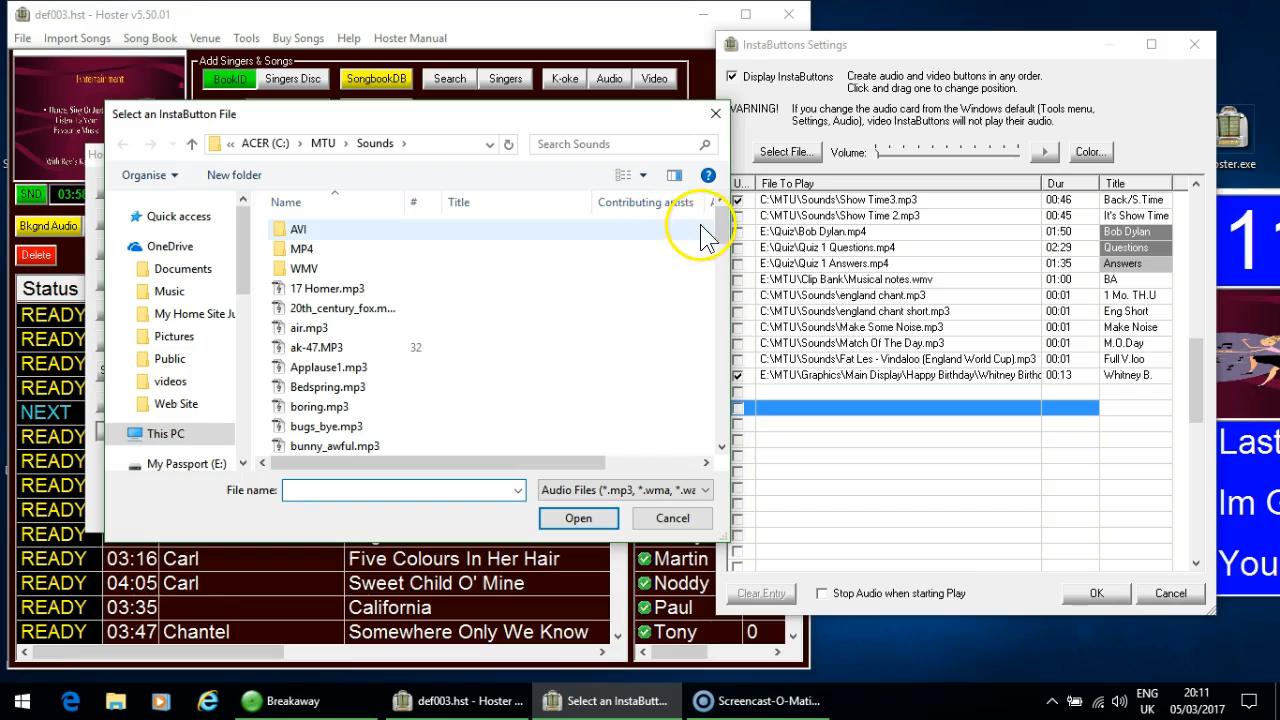
{"action": "left_click_drag", "start_coordinate": [724, 228], "coordinate": [724, 385]}
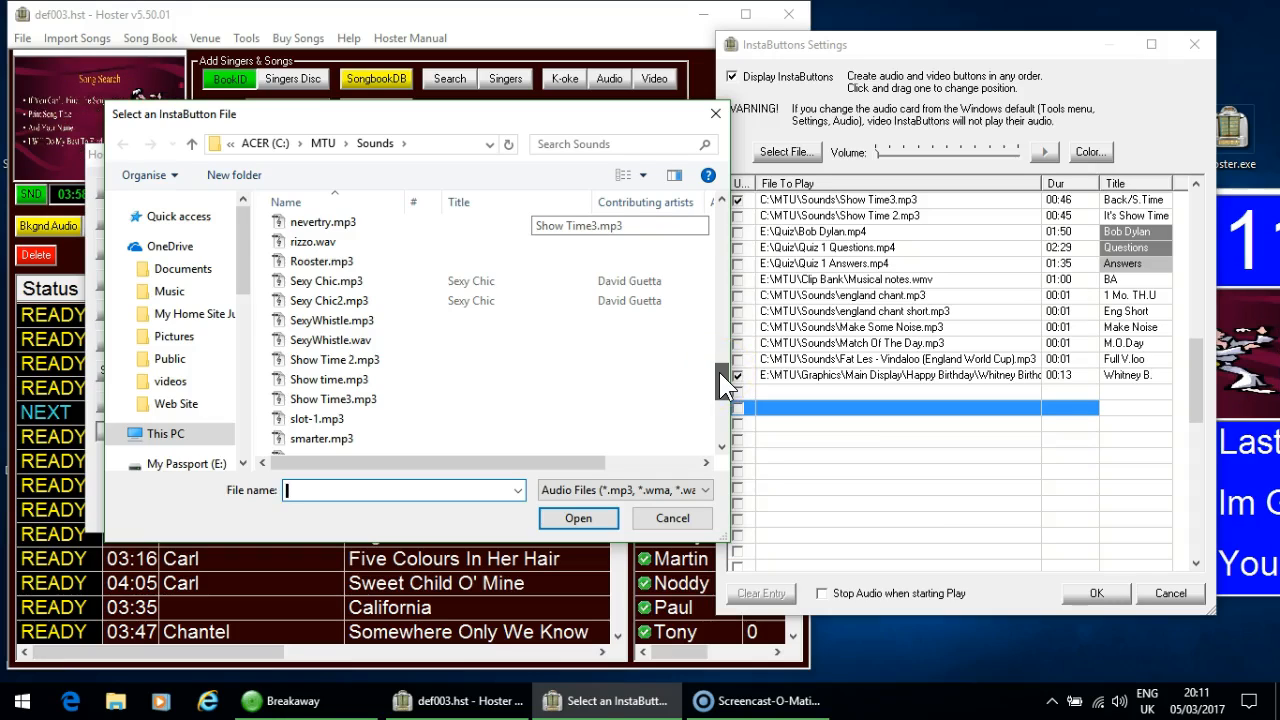
{"action": "left_click_drag", "start_coordinate": [719, 372], "coordinate": [718, 362]}
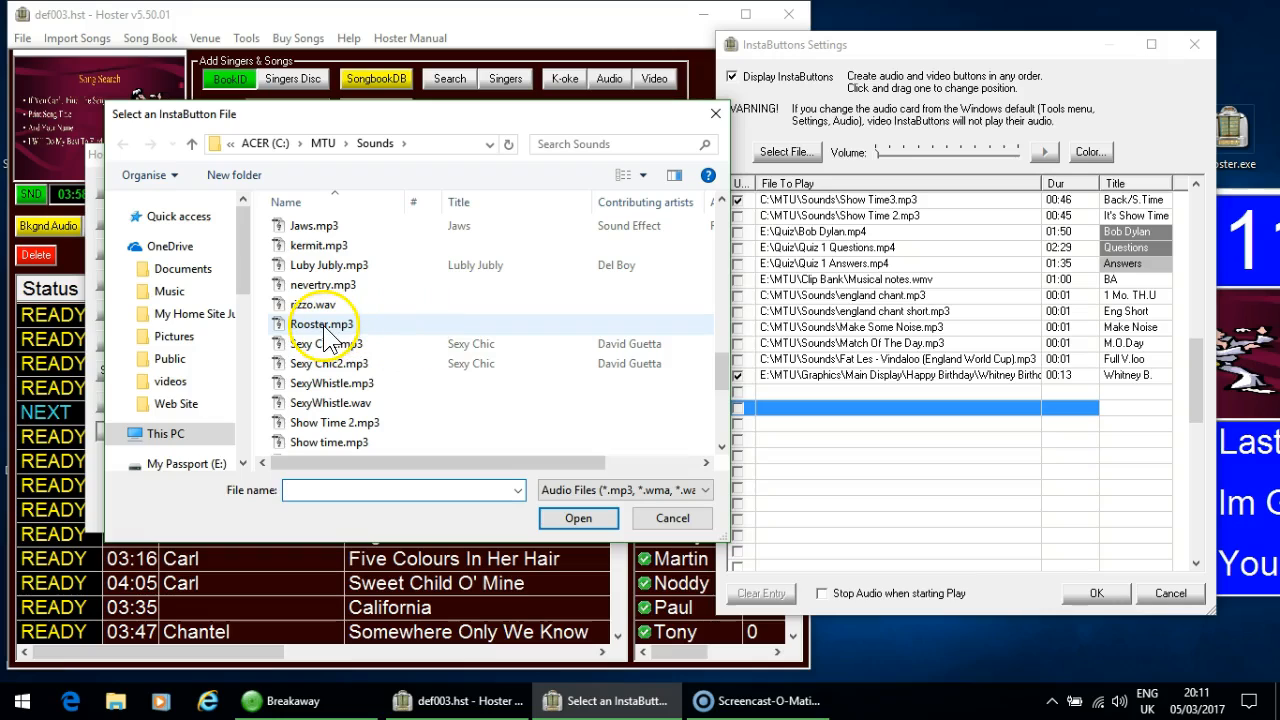
{"action": "left_click", "coordinate": [324, 328]}
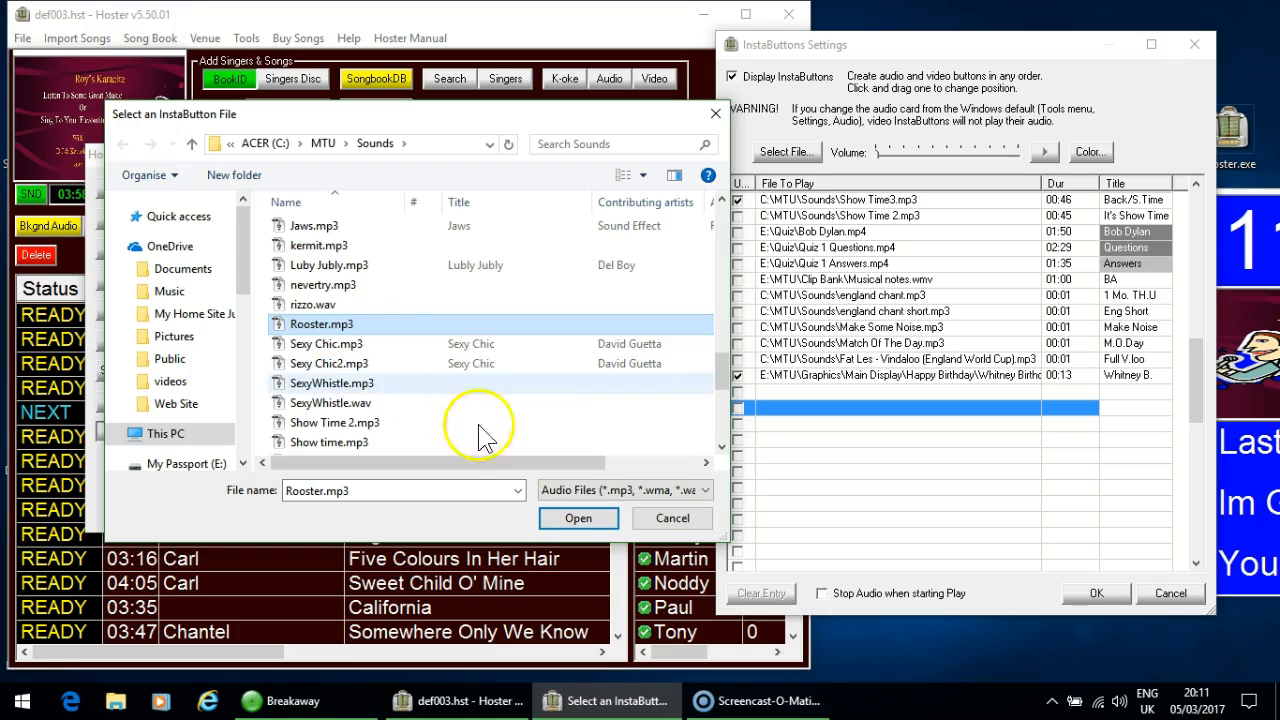
{"action": "left_click", "coordinate": [558, 521]}
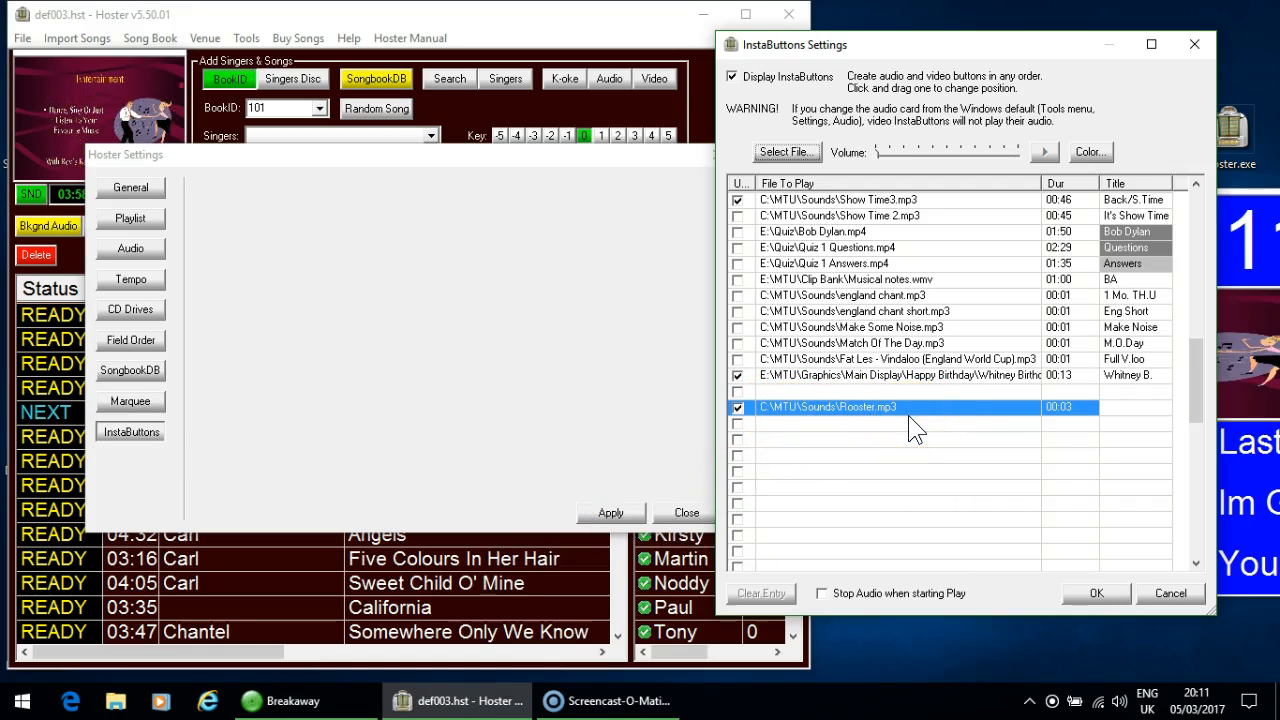
- Title the Rooster.mp3 InstaButton "Cock" and set its button colour to black
{"action": "left_click", "coordinate": [1118, 410]}
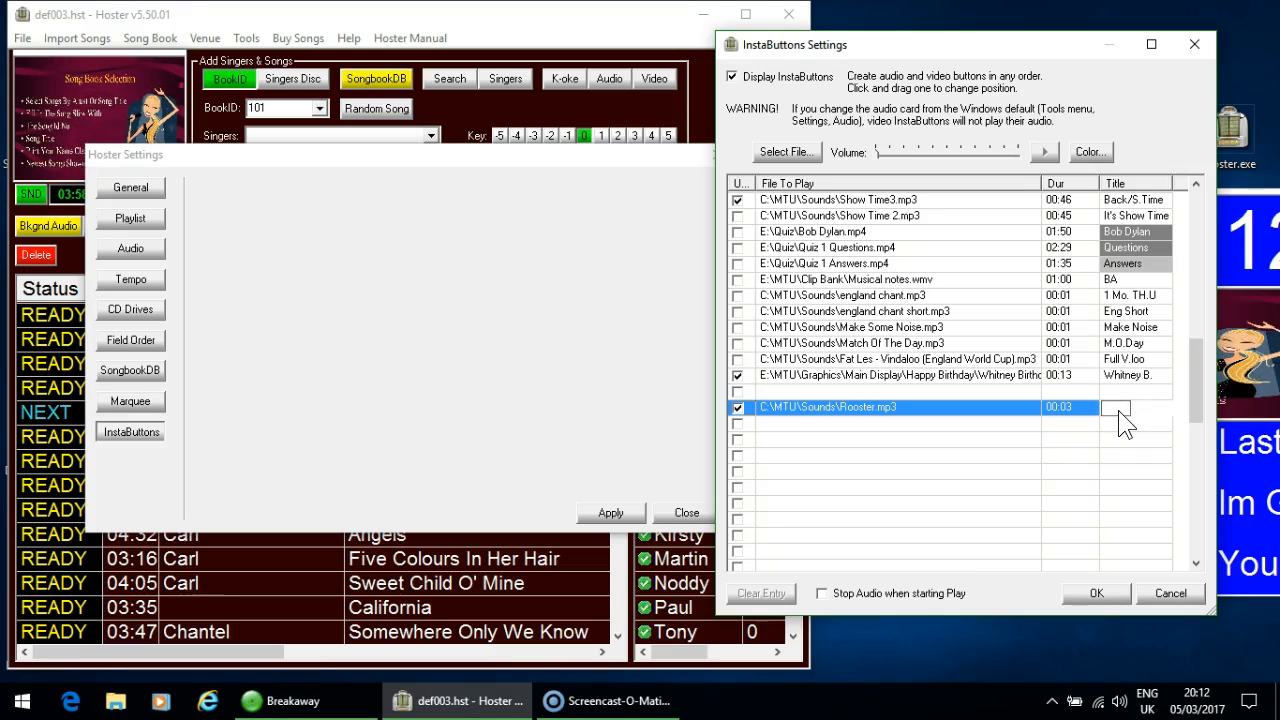
{"action": "type", "text": "Cock"}
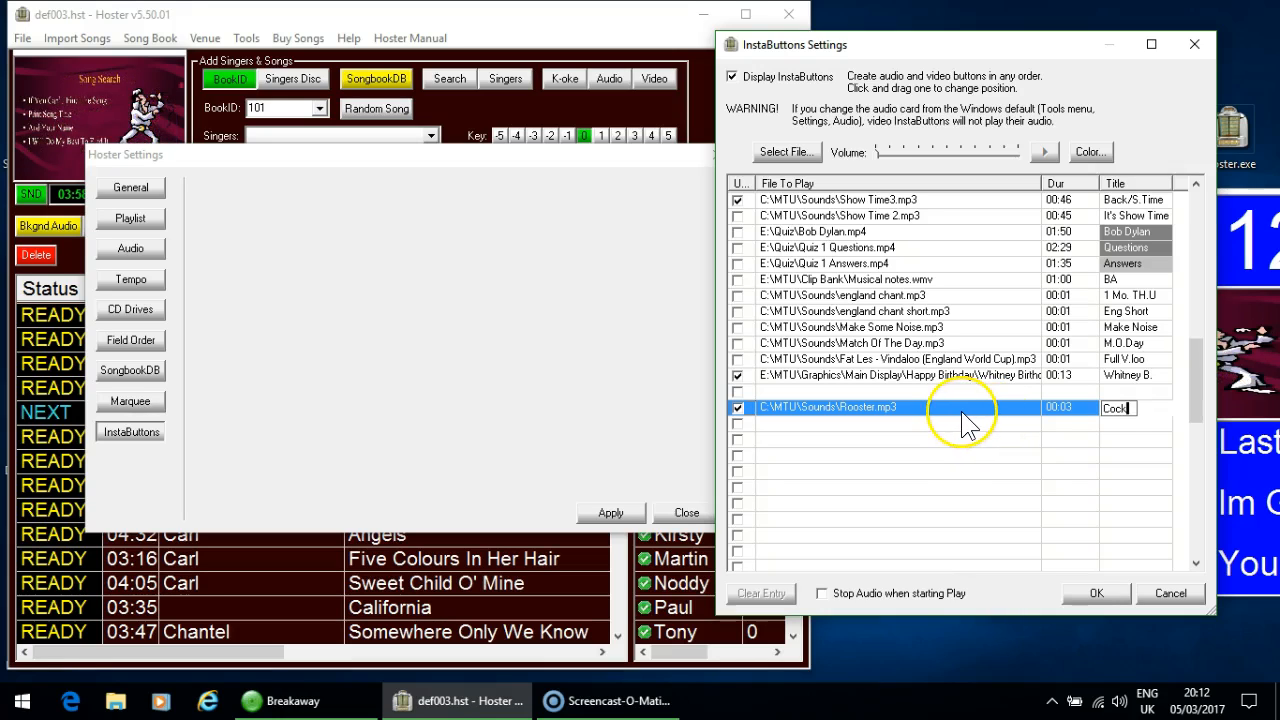
{"action": "left_click", "coordinate": [914, 408]}
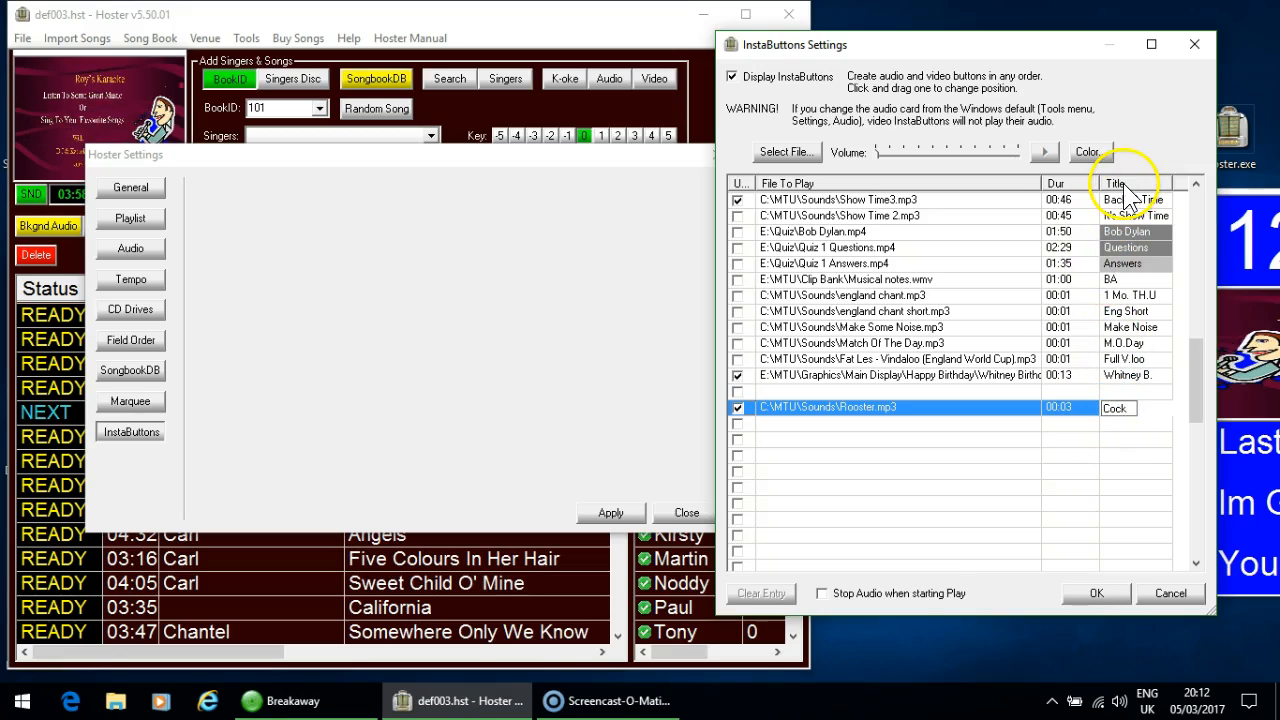
{"action": "left_click", "coordinate": [1090, 153]}
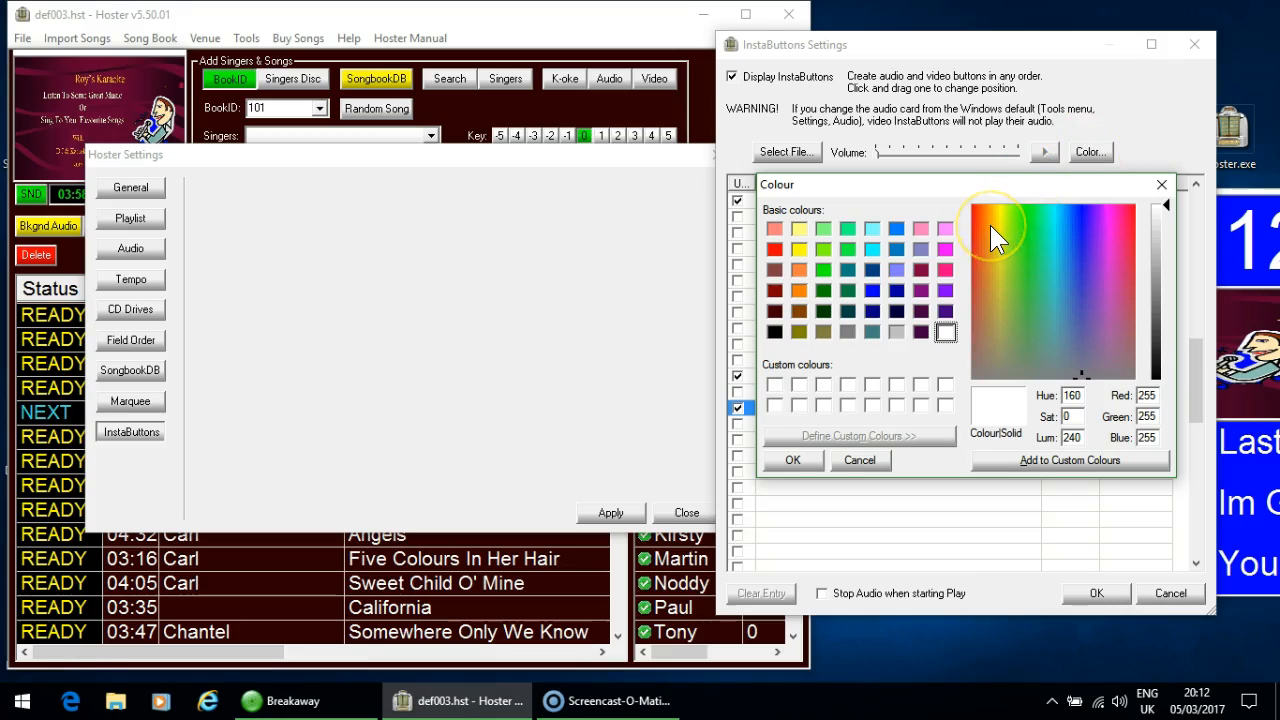
{"action": "left_click", "coordinate": [774, 332]}
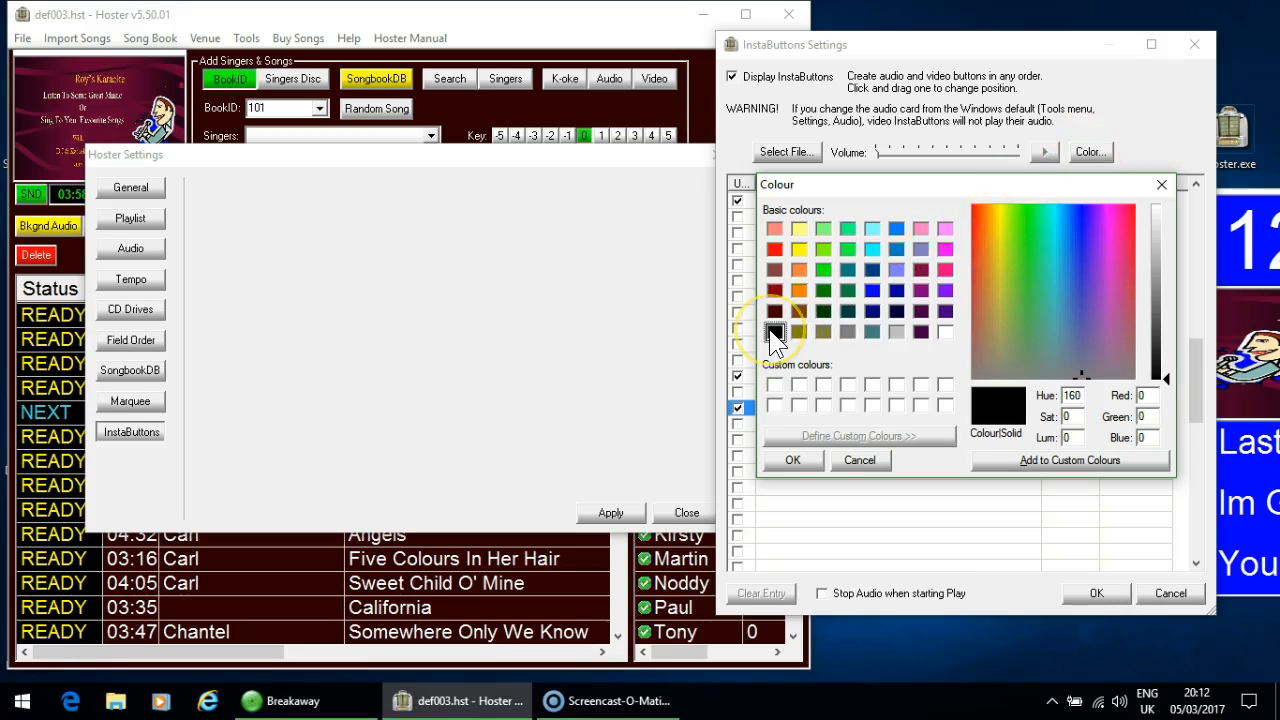
{"action": "left_click", "coordinate": [792, 460]}
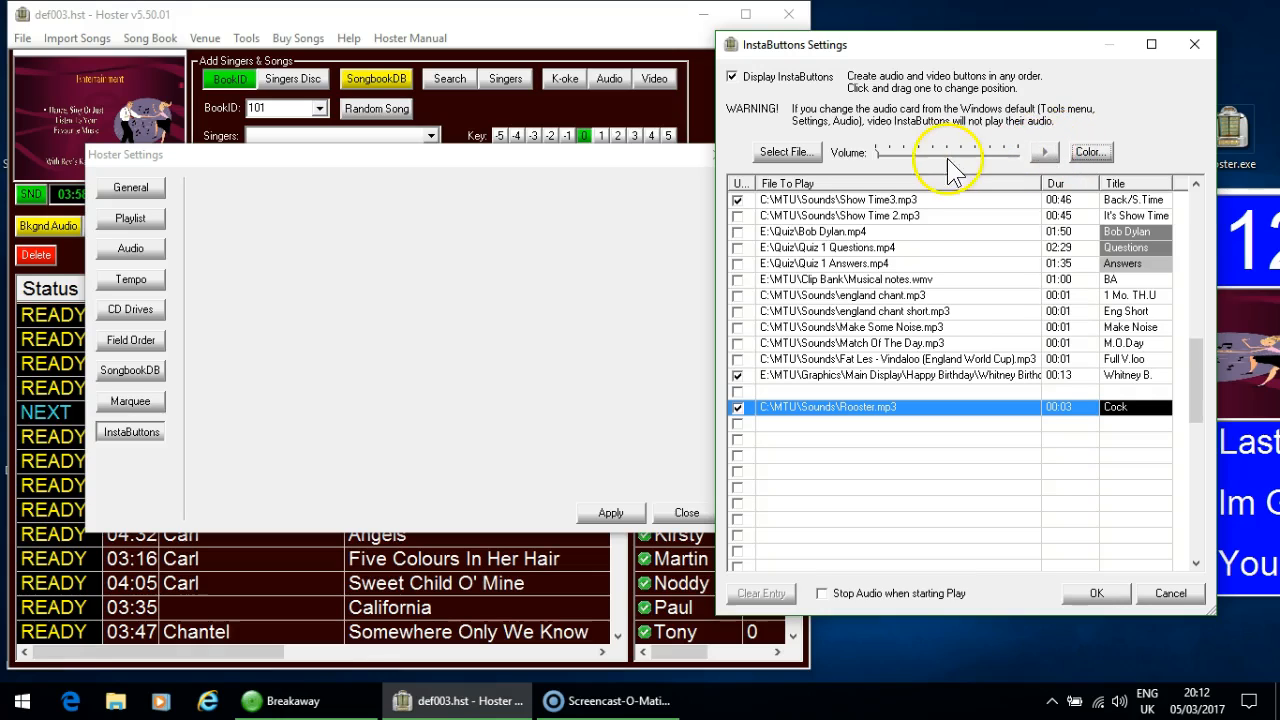
- Preview the Rooster.mp3 sound and lower its volume slightly below maximum
{"action": "left_click_drag", "start_coordinate": [876, 162], "coordinate": [947, 165]}
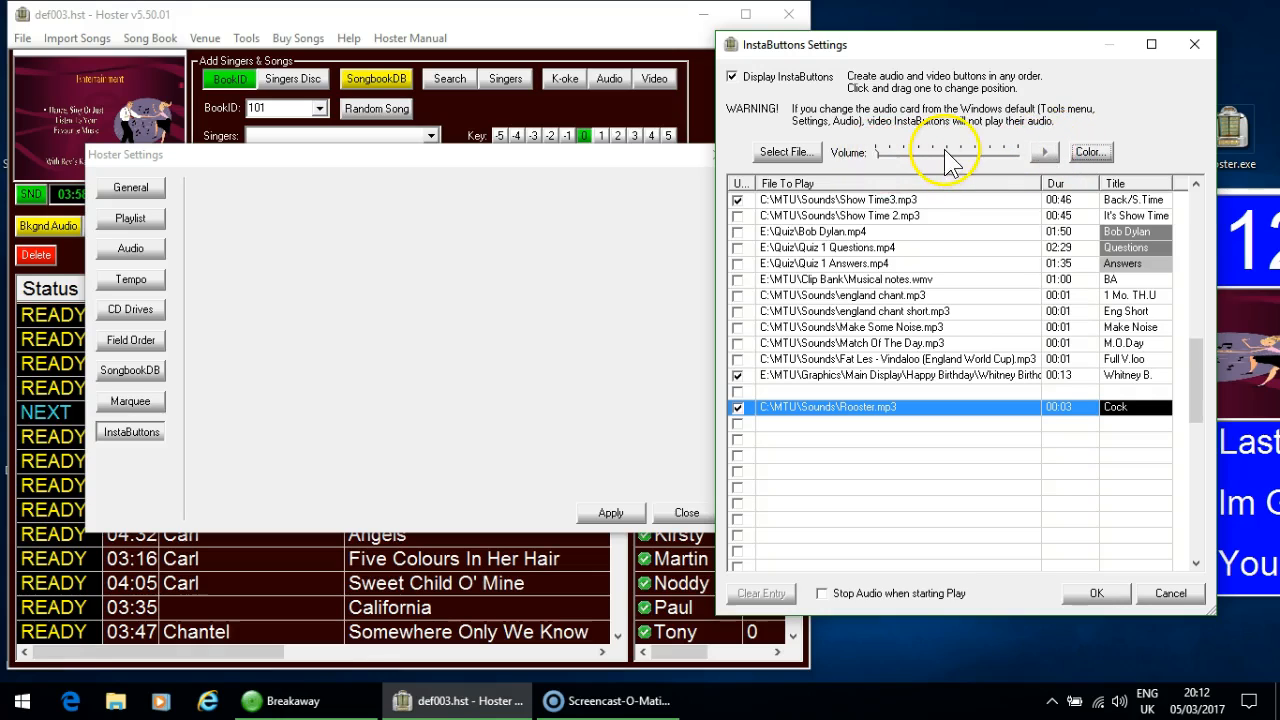
{"action": "left_click", "coordinate": [903, 440]}
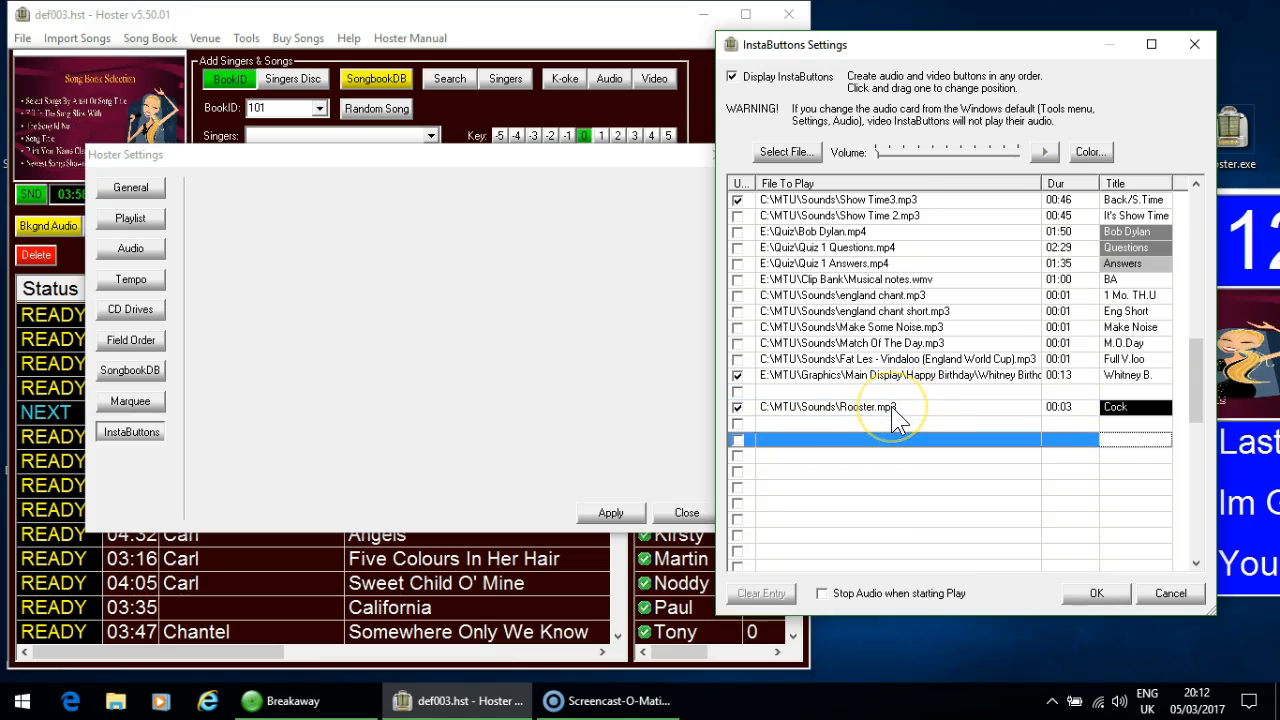
{"action": "left_click", "coordinate": [891, 408]}
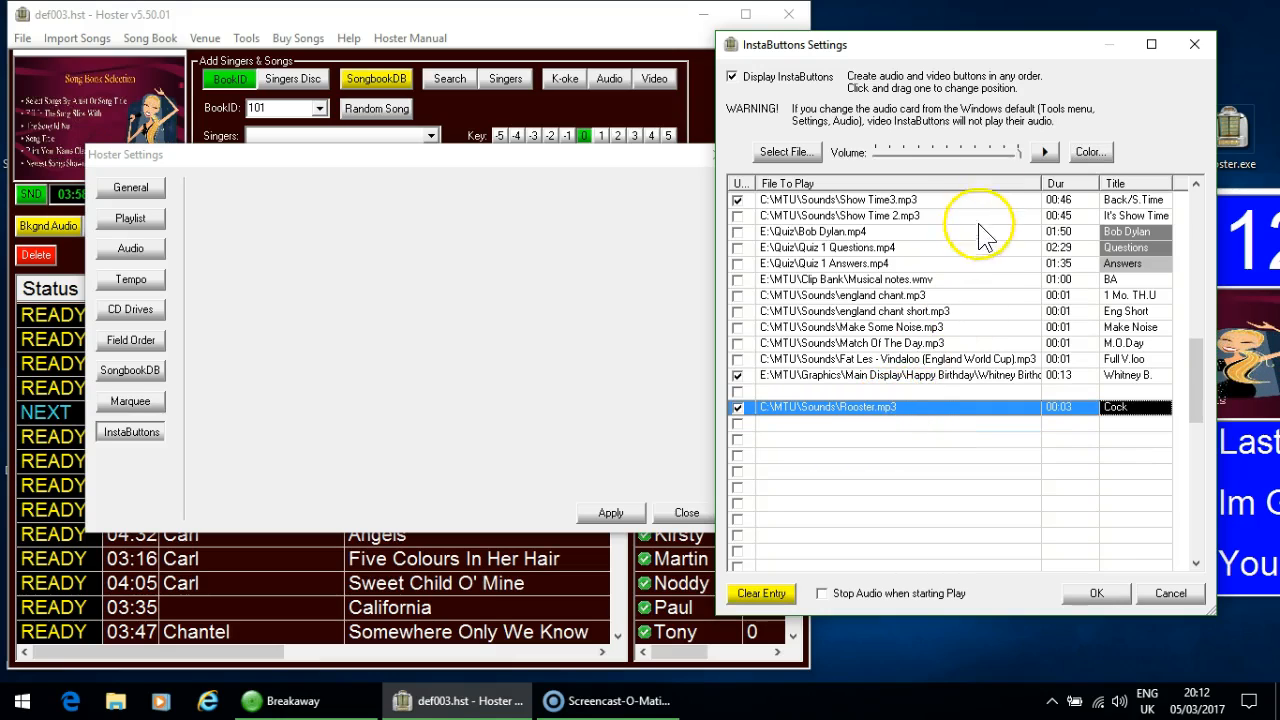
{"action": "left_click", "coordinate": [1040, 154]}
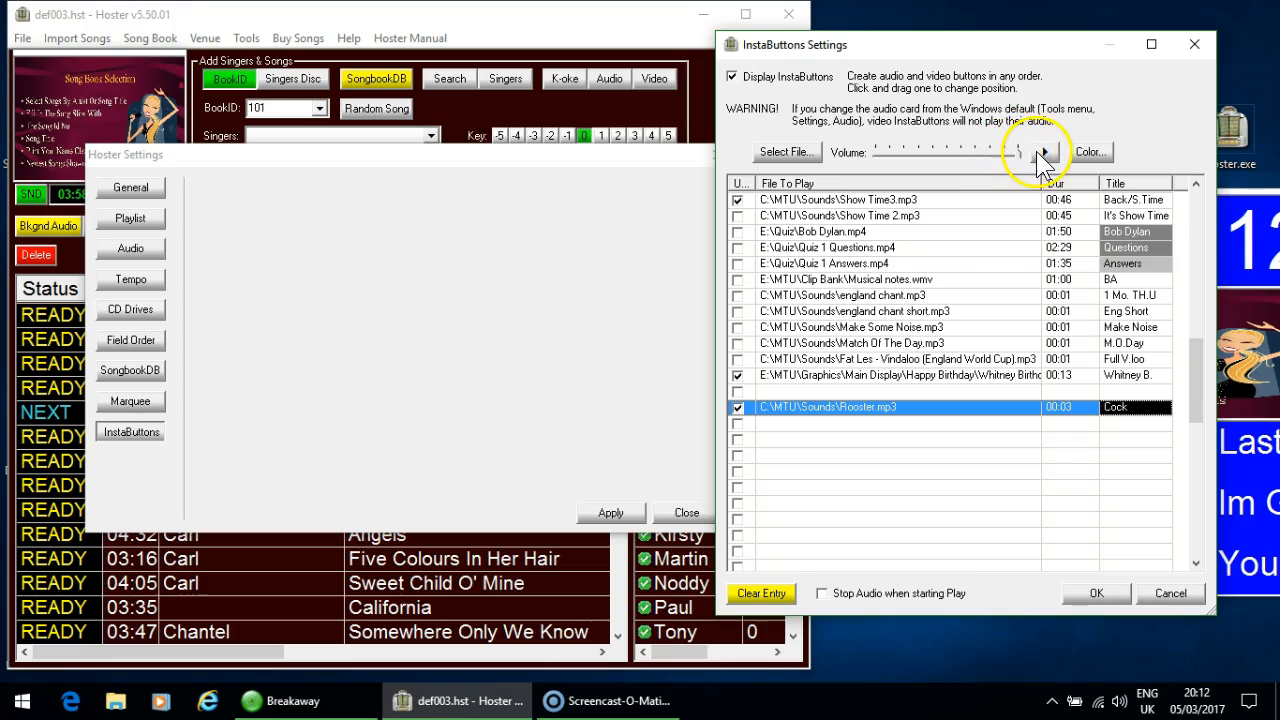
{"action": "left_click", "coordinate": [1042, 152]}
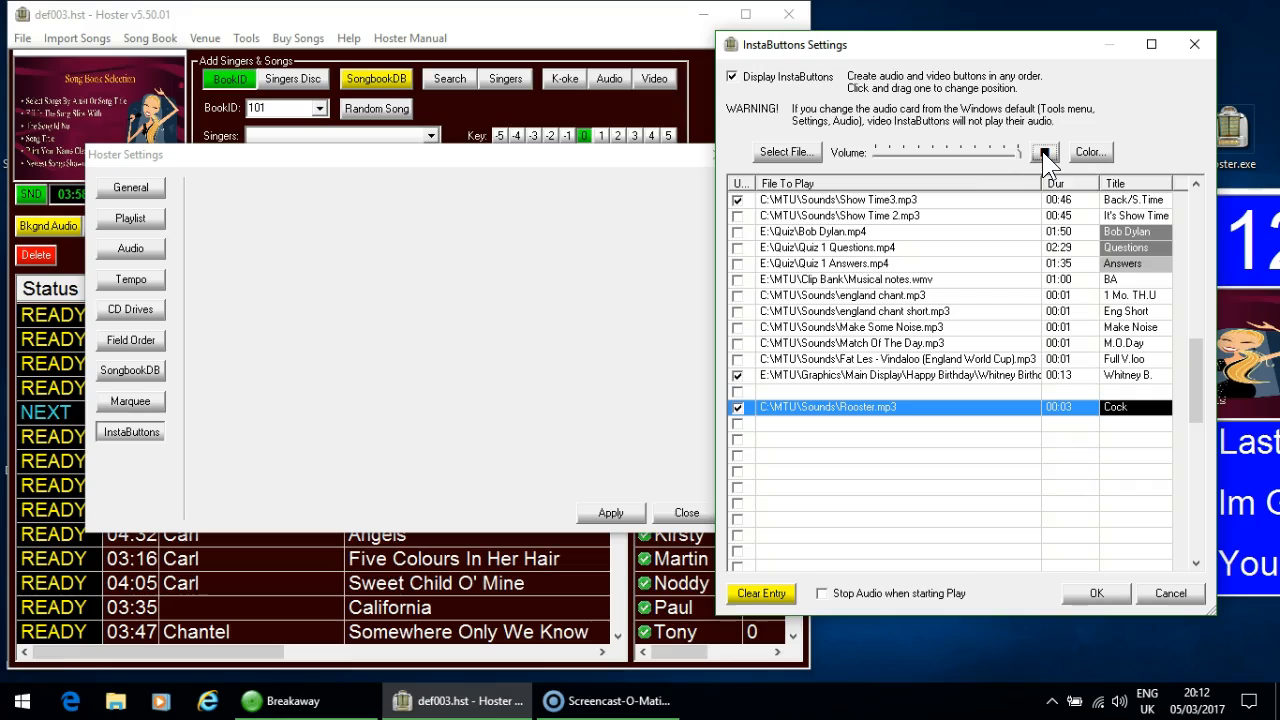
{"action": "left_click_drag", "start_coordinate": [1022, 165], "coordinate": [995, 170]}
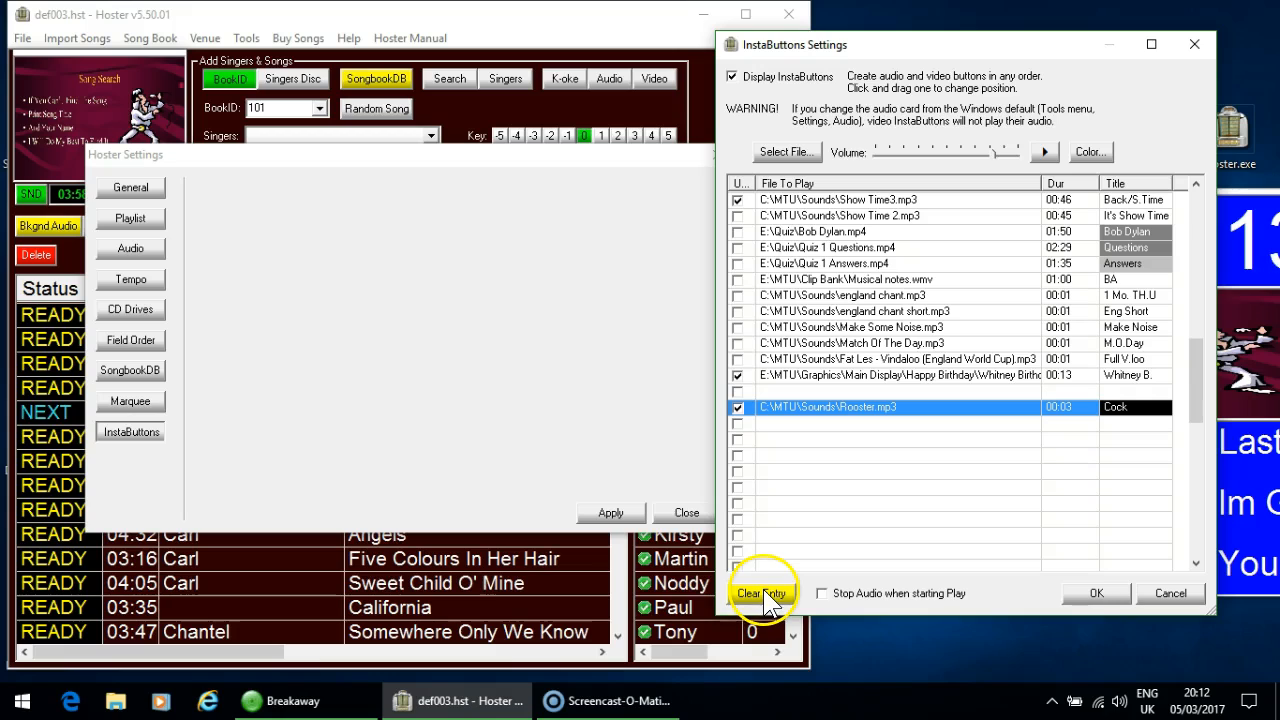
- Save and apply the InstaButtons settings, and toggle the InstaButtons above the playlist off and on again
{"action": "left_click", "coordinate": [1095, 592]}
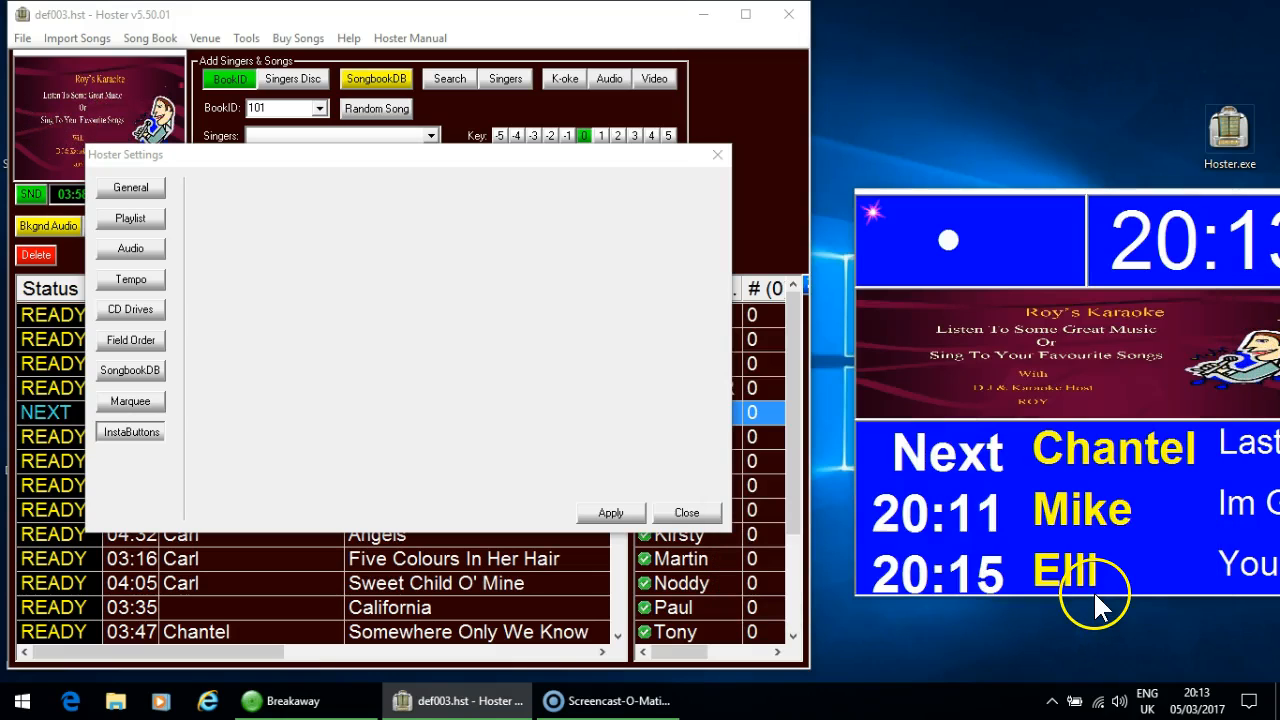
{"action": "left_click", "coordinate": [612, 514]}
{"action": "left_click", "coordinate": [686, 514]}
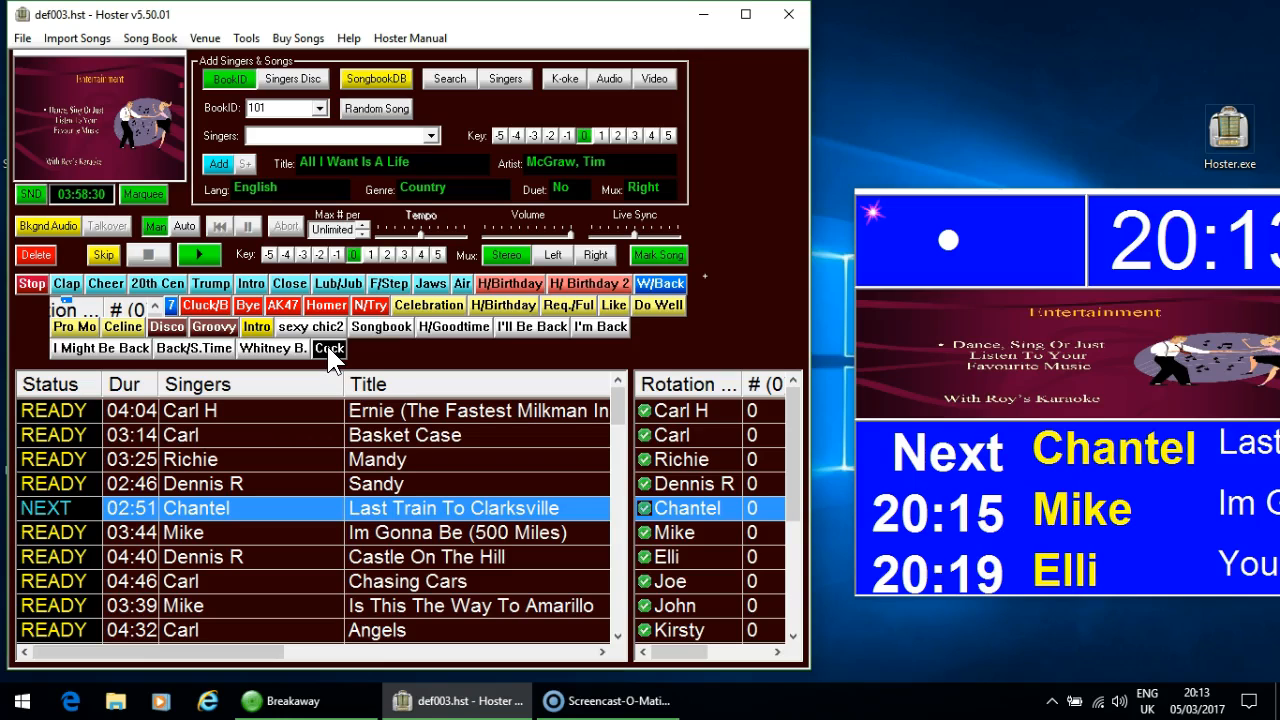
{"action": "double_click", "coordinate": [395, 390]}
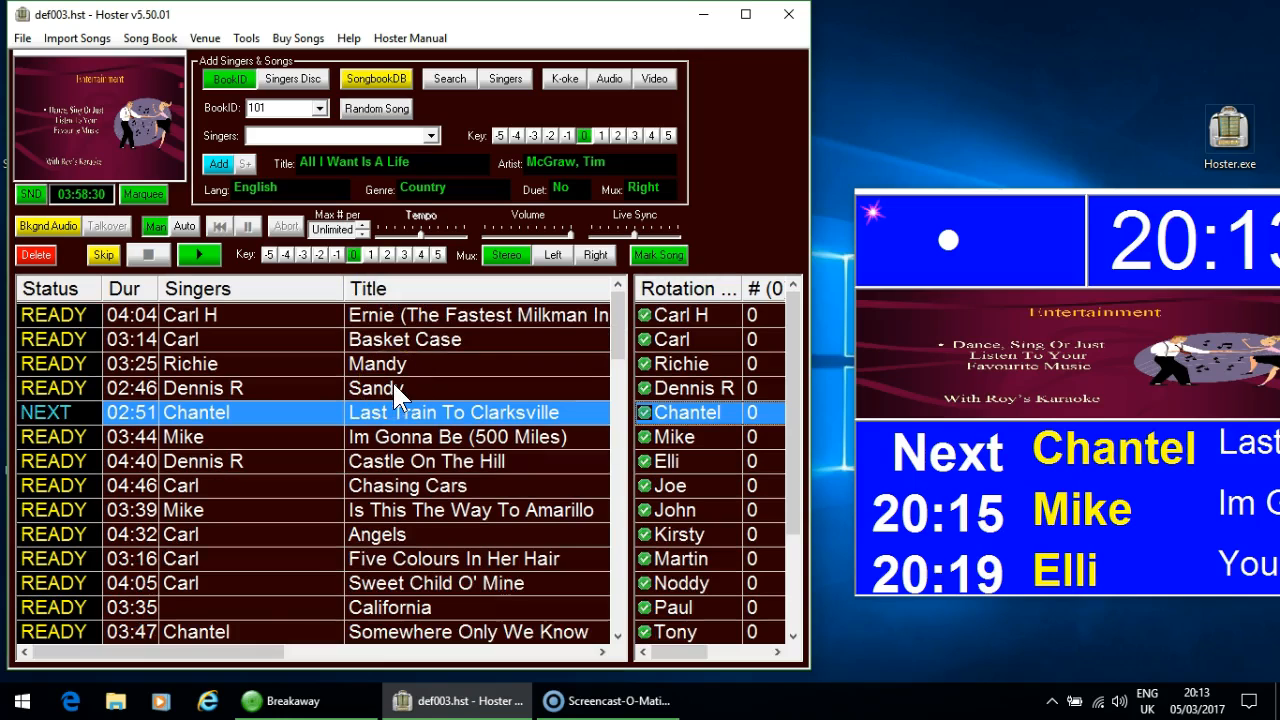
{"action": "double_click", "coordinate": [415, 292]}
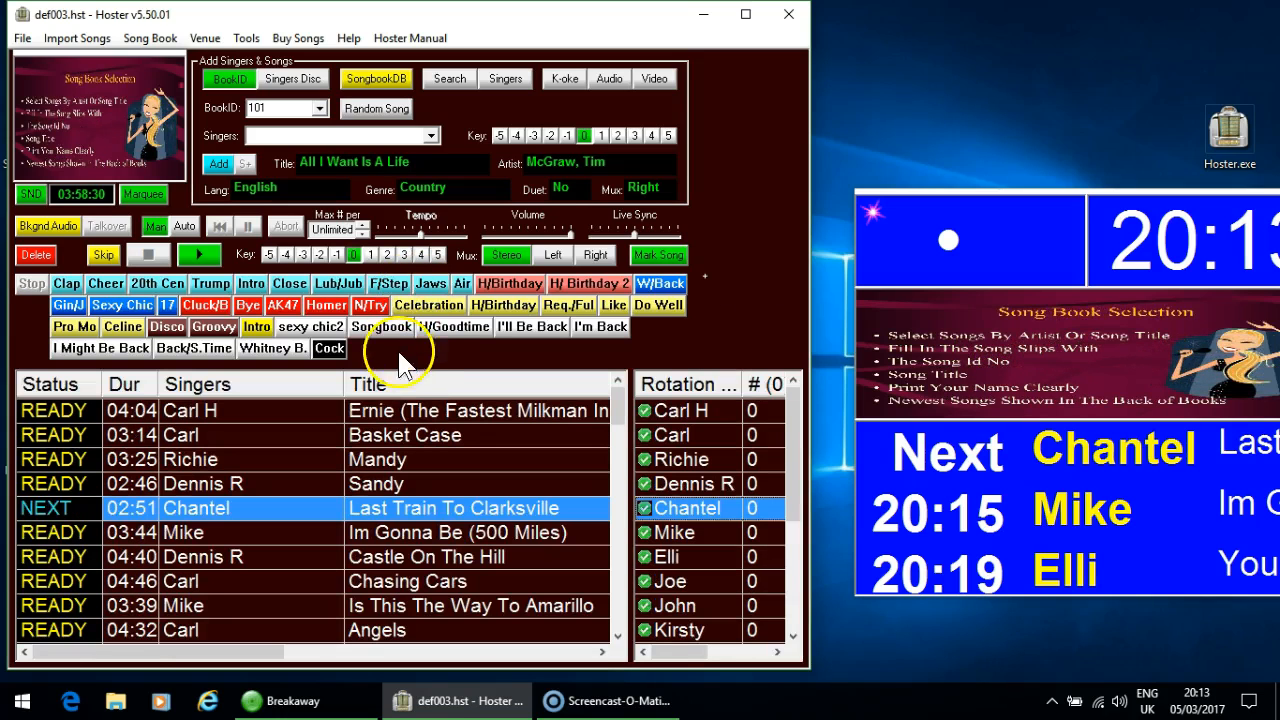